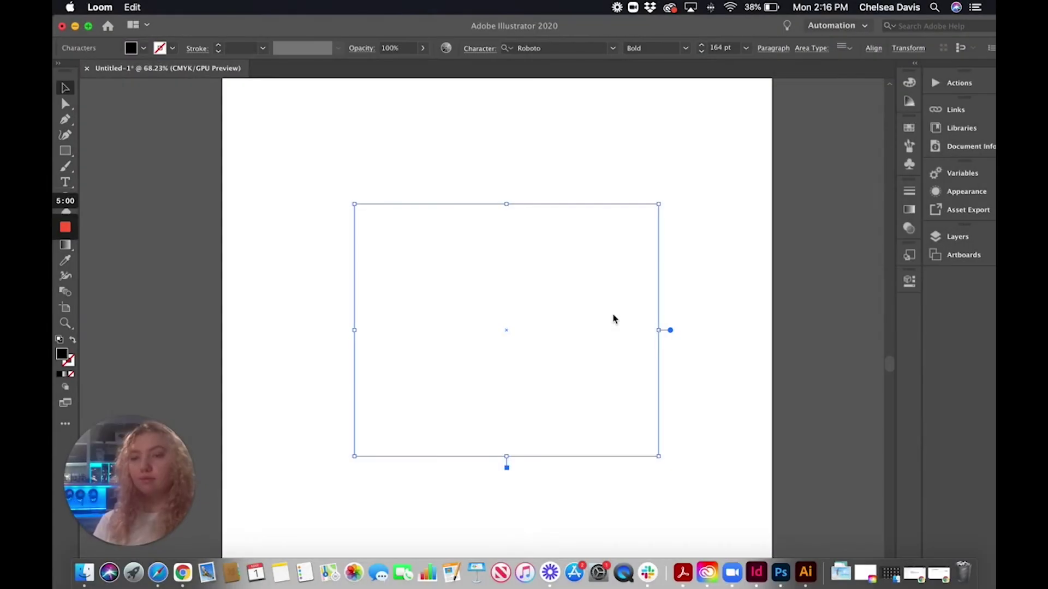
- Bring Illustrator to the front, with the empty Roboto Bold 164 pt area text frame ready
left_click(543, 303)
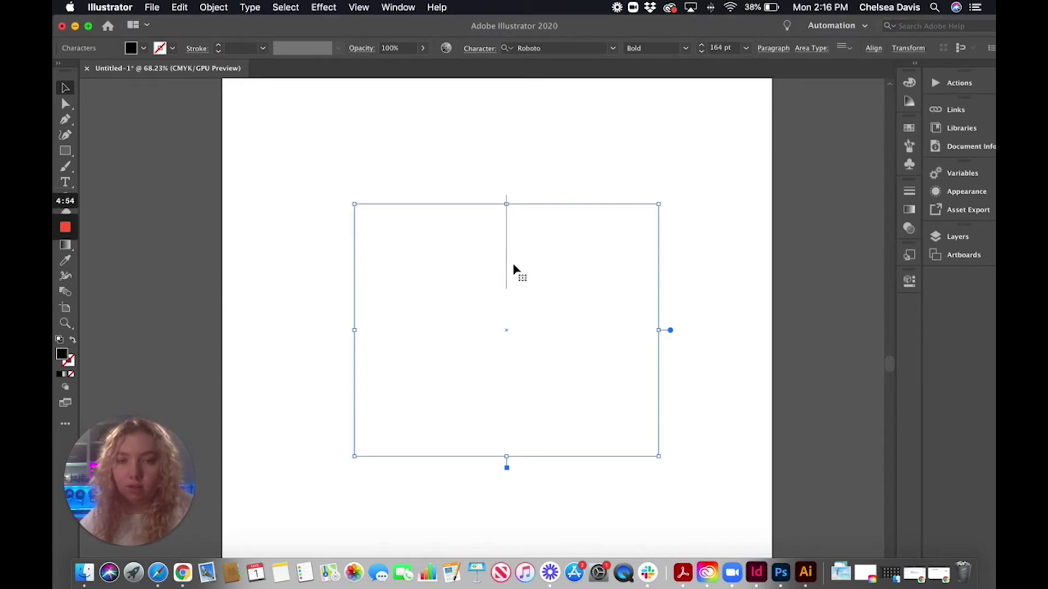
- Type 'SLICE' and 'TEXT' on two separate lines
type("SLICE")
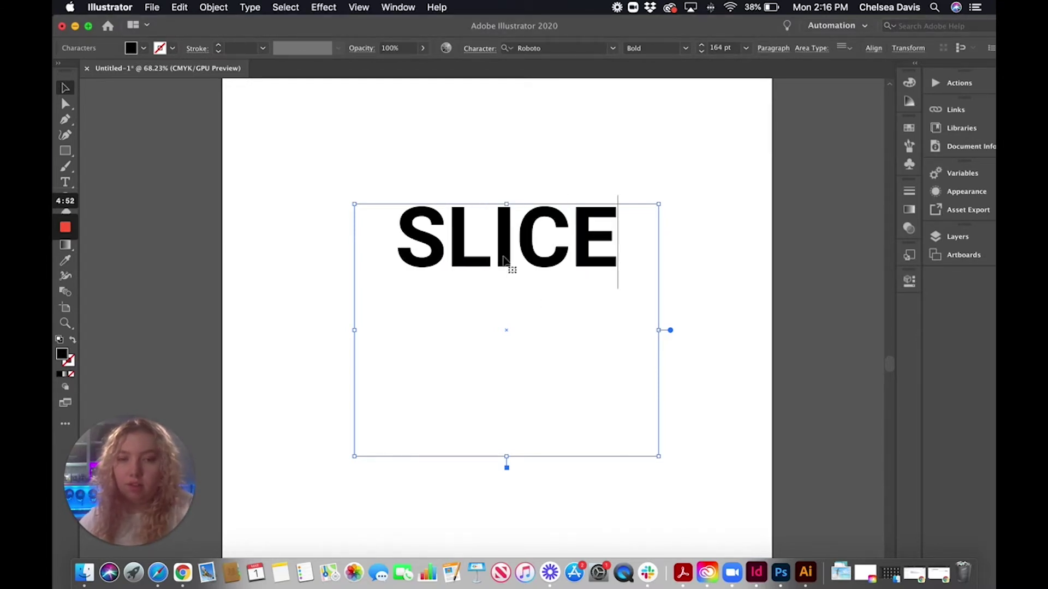
key("Return")
type("TEXT")
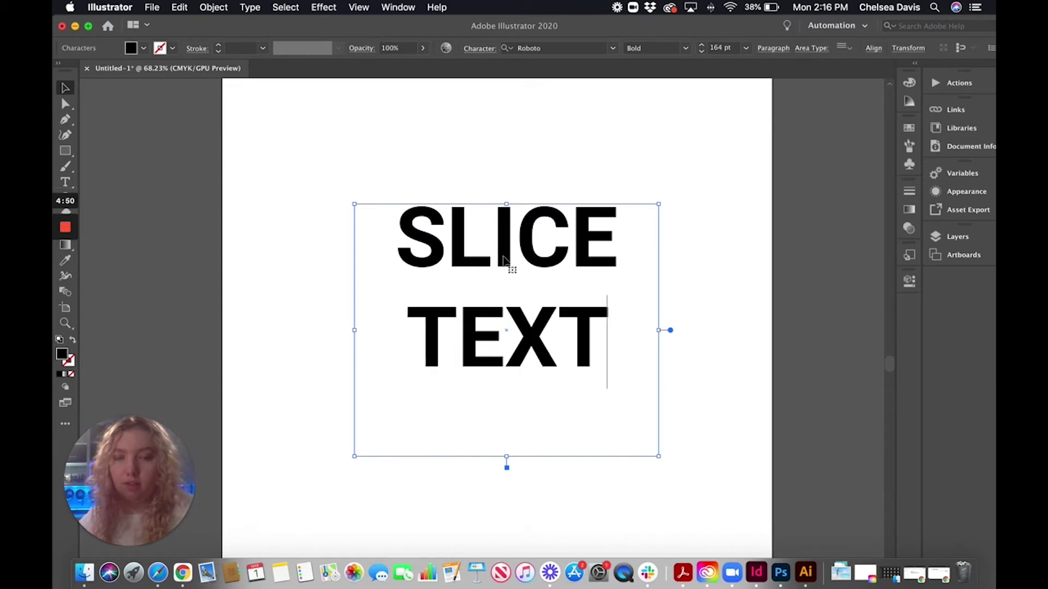
left_click(74, 90)
- Convert the 'SLICE TEXT' lettering into outlined shapes with Create Outlines
left_click(272, 197)
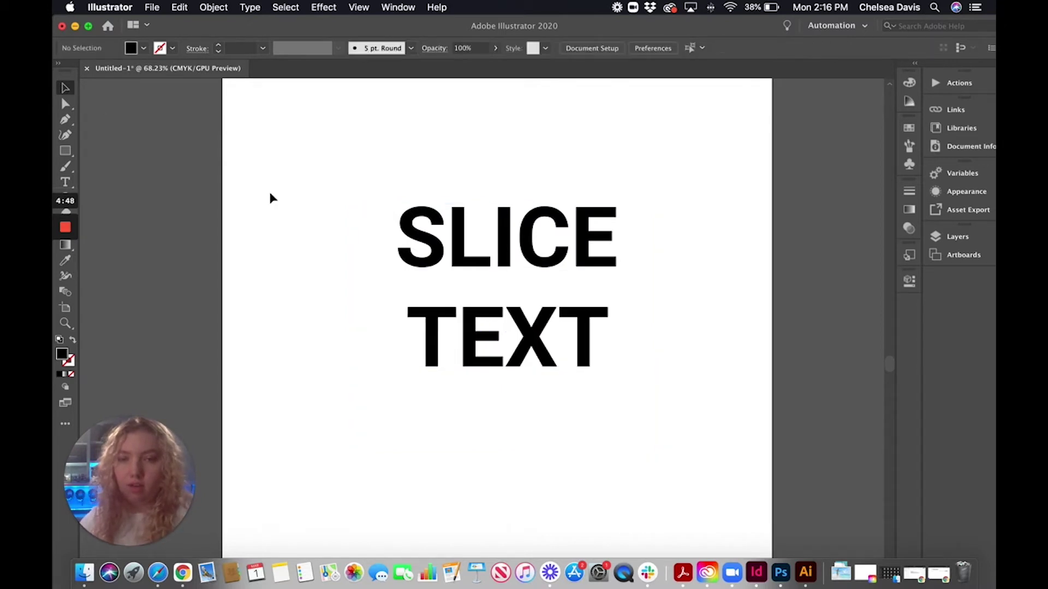
left_click(440, 201)
left_click(251, 8)
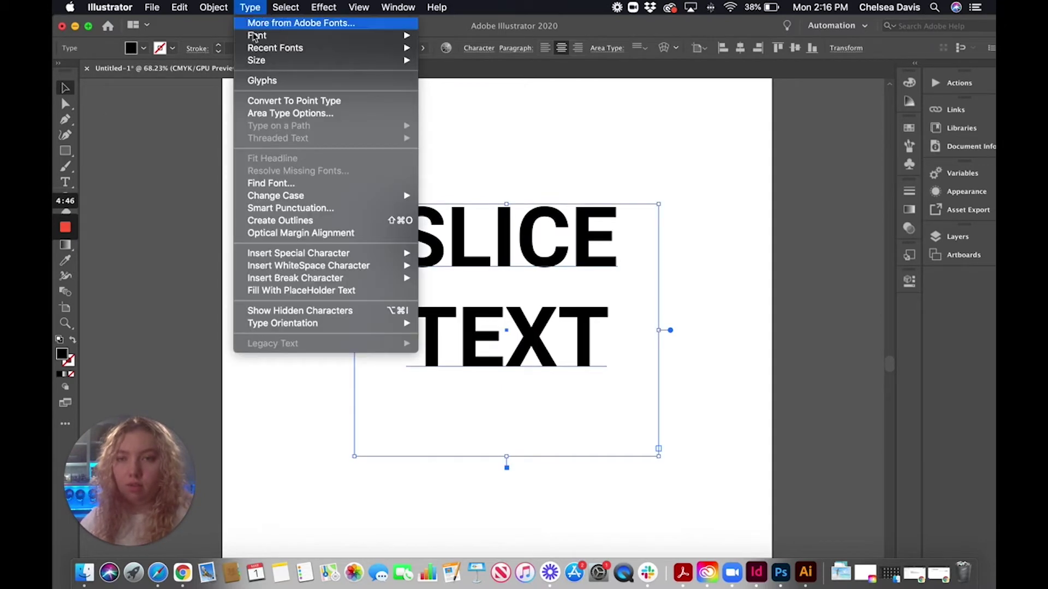
left_click(280, 221)
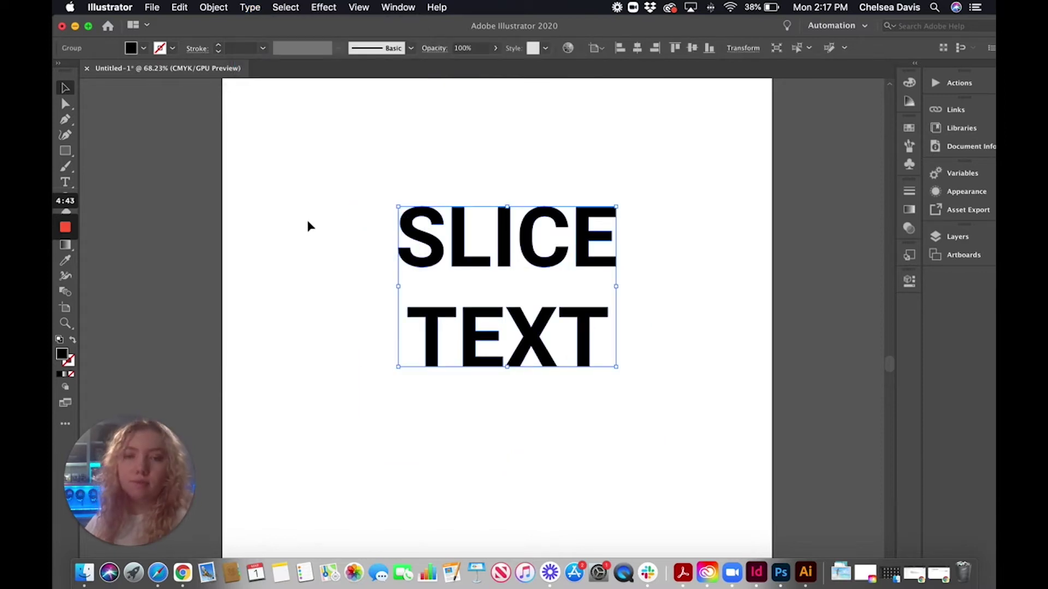
left_click(223, 196)
left_click(67, 119)
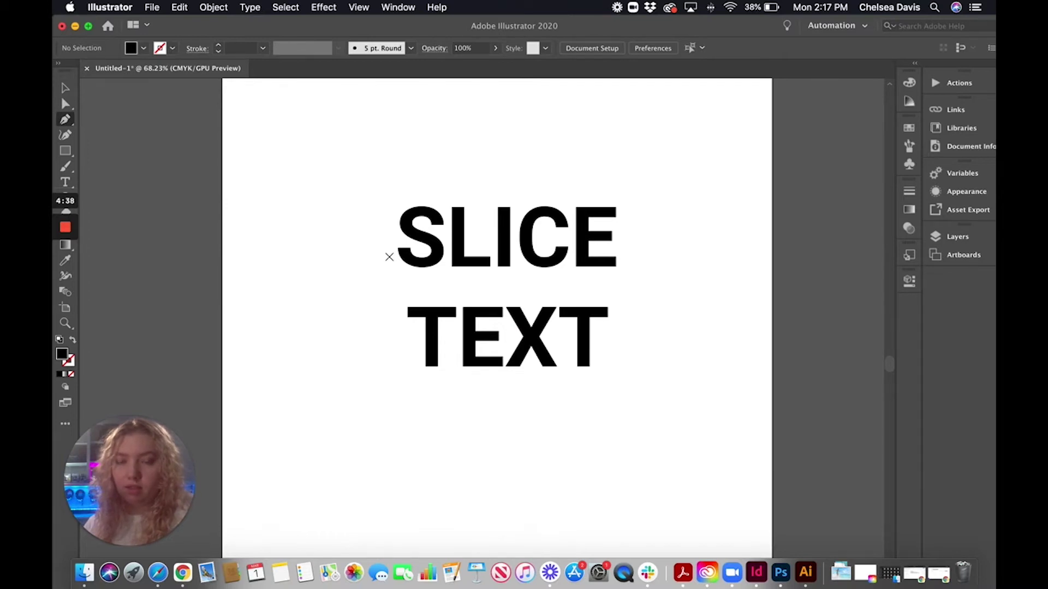
- Draw slanted Pen lines across SLICE and TEXT, then select them with the lettering
left_click(389, 256)
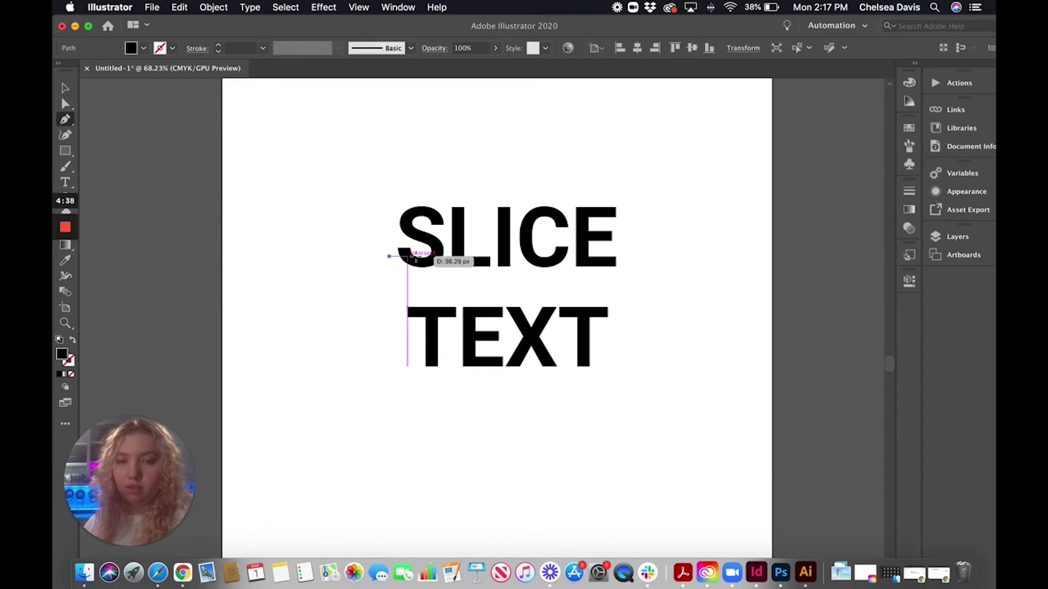
left_click(630, 222)
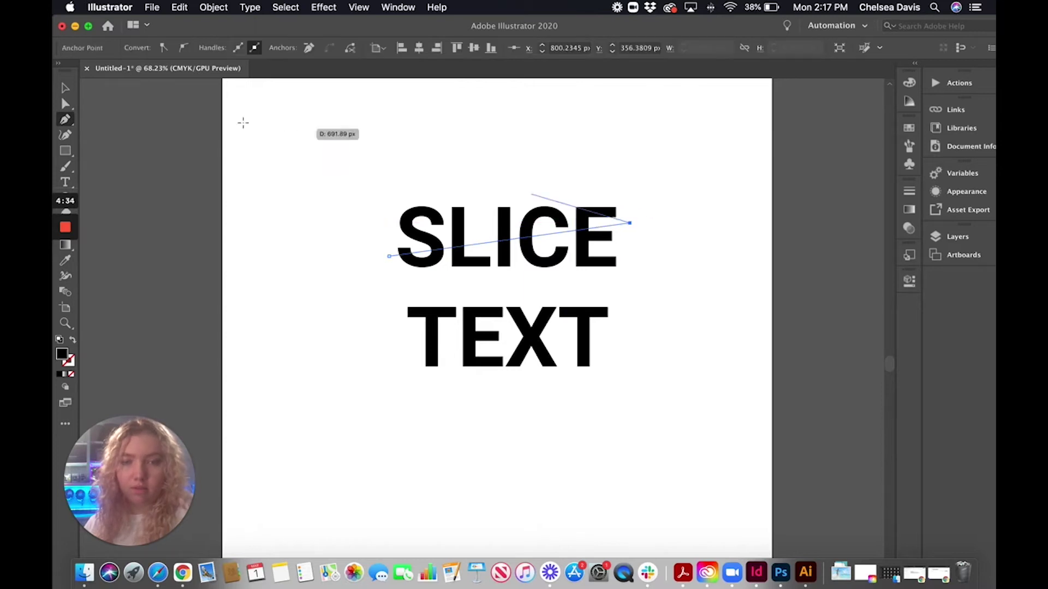
key("Escape")
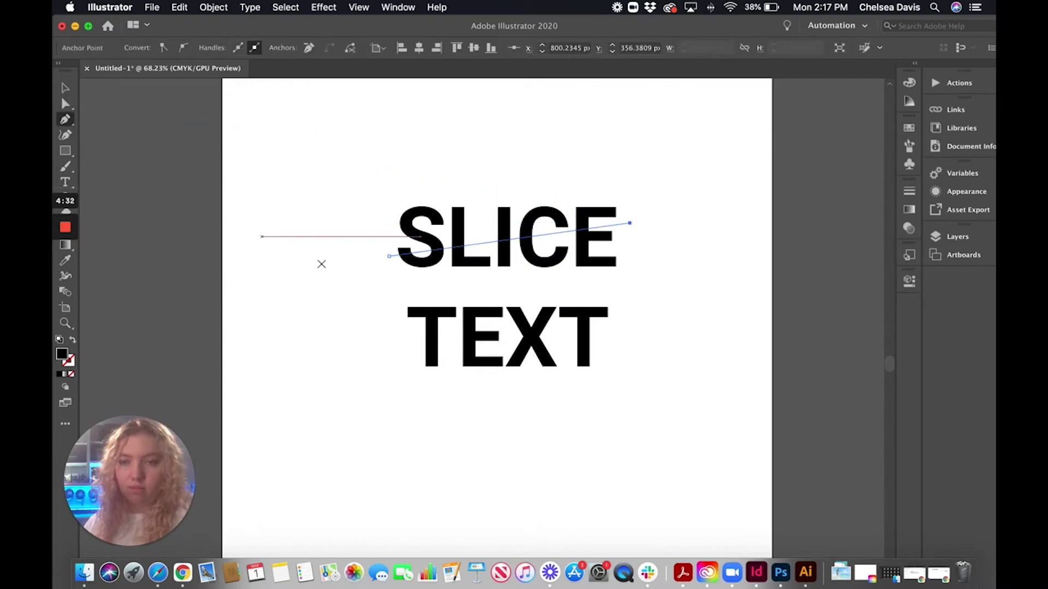
left_click(410, 327)
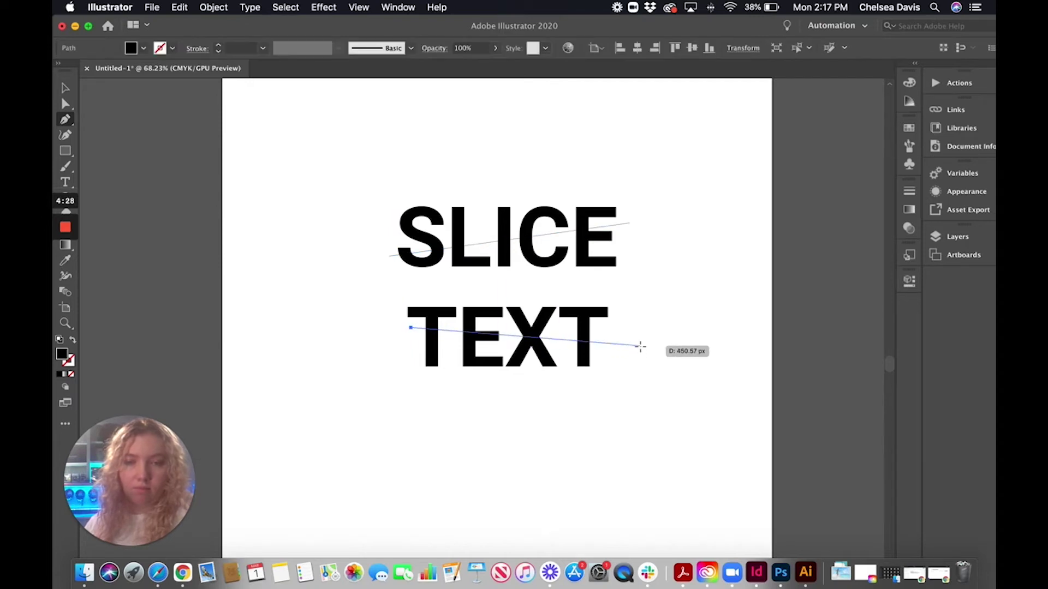
left_click(642, 350)
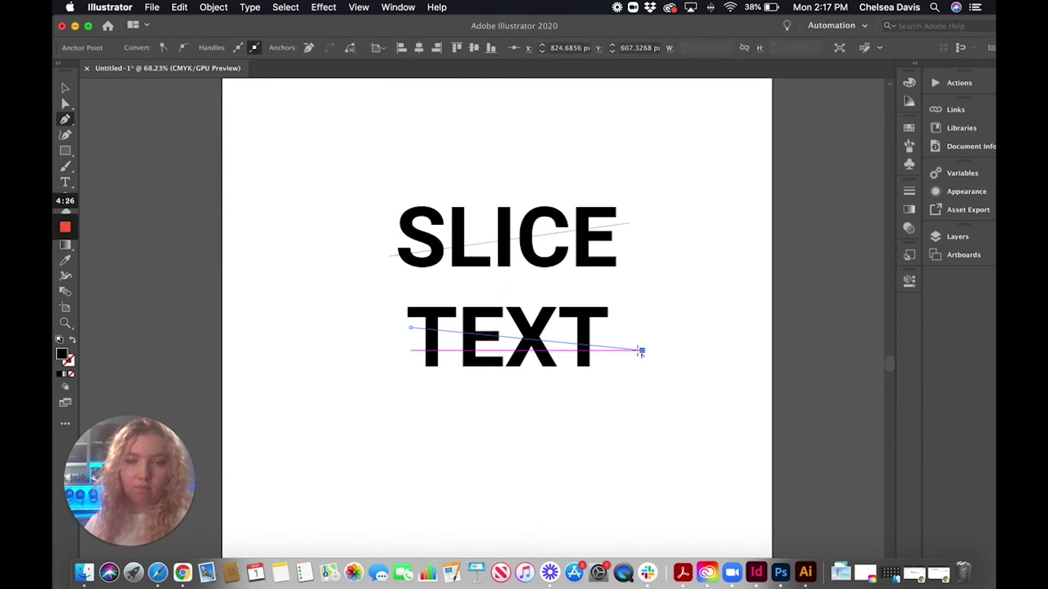
left_click(64, 87)
left_click_drag(264, 171, 732, 413)
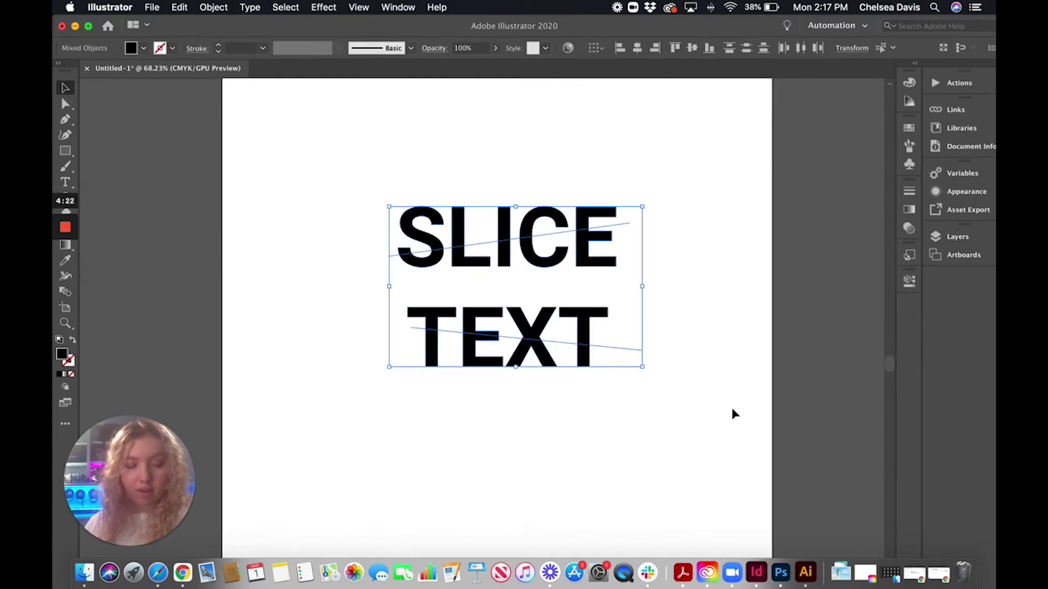
- Split the lettering along both lines with Pathfinder Divide
left_click(397, 7)
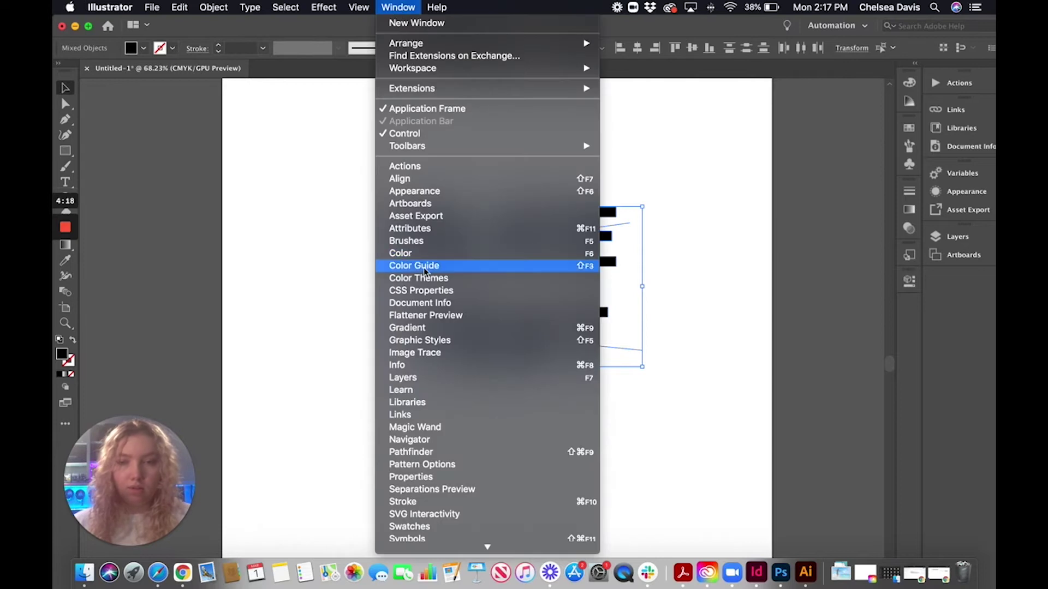
left_click(437, 451)
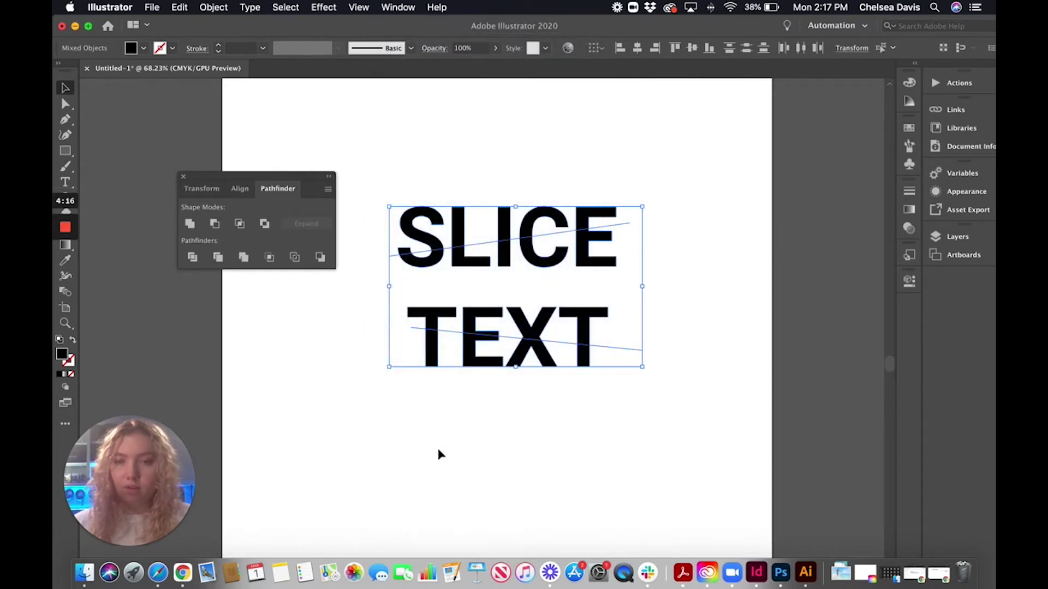
left_click(193, 258)
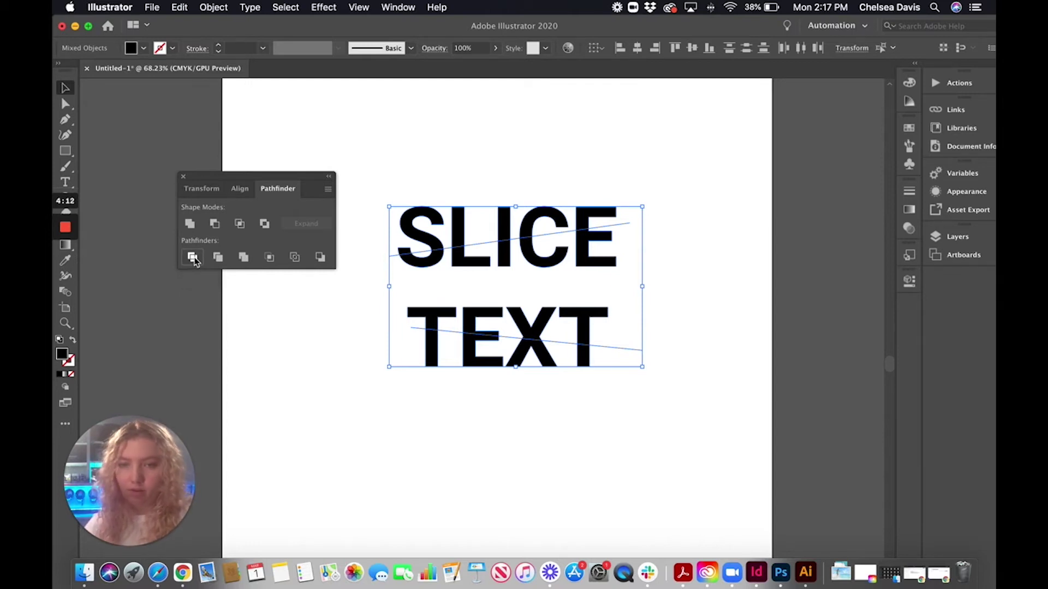
left_click(183, 178)
left_click(376, 212)
- Ungroup the sliced lettering pieces from the Properties panel
left_click_drag(367, 204, 666, 387)
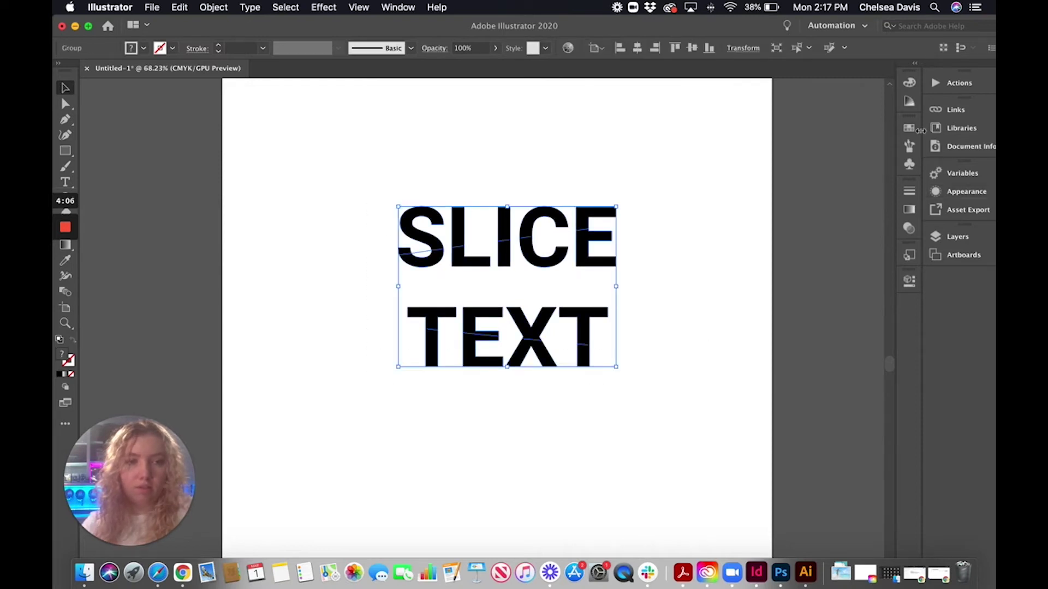
left_click(909, 281)
left_click(835, 493)
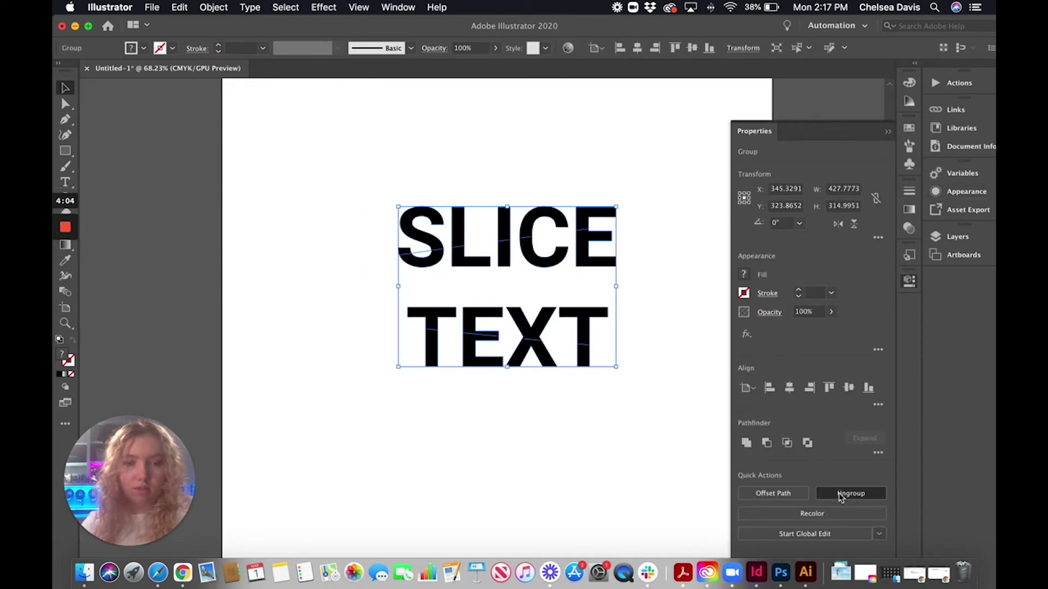
left_click(889, 133)
left_click(674, 150)
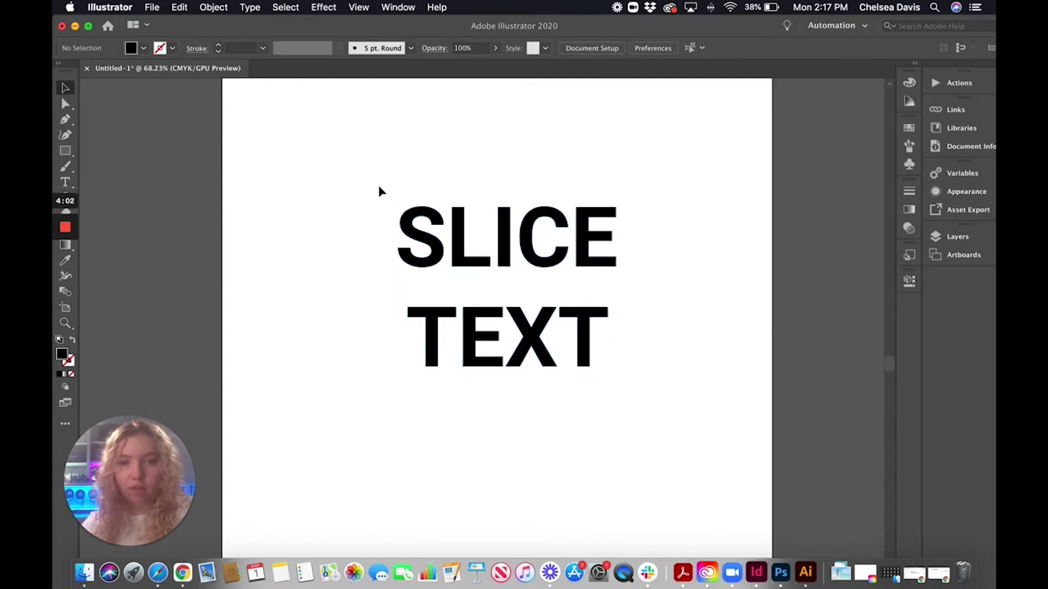
- Group the separated pieces of SLICE together
left_click_drag(383, 192, 628, 218)
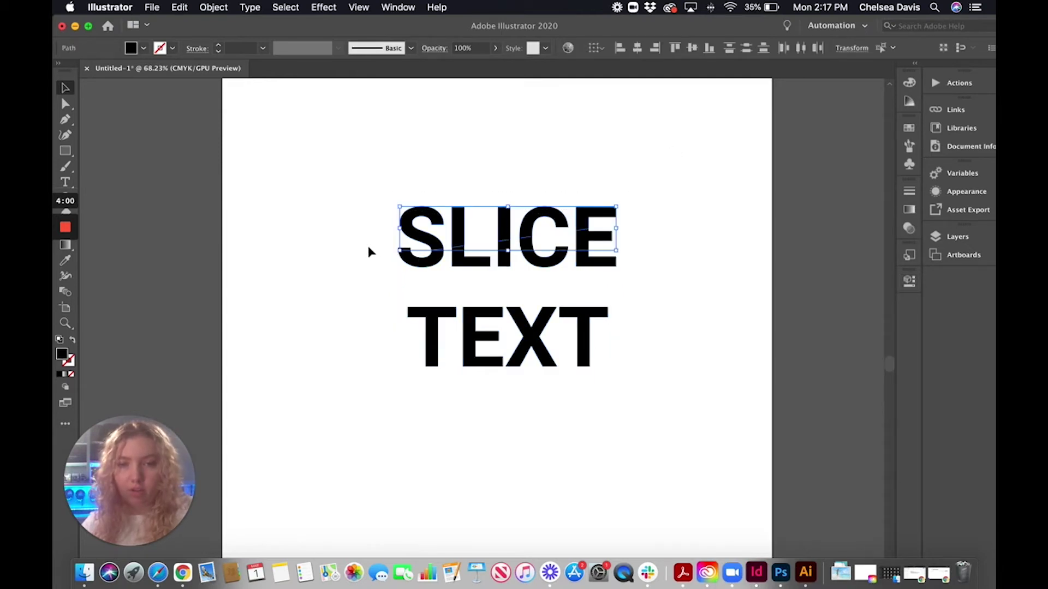
left_click(369, 252)
left_click_drag(380, 195, 630, 218)
left_click_drag(407, 252, 594, 242)
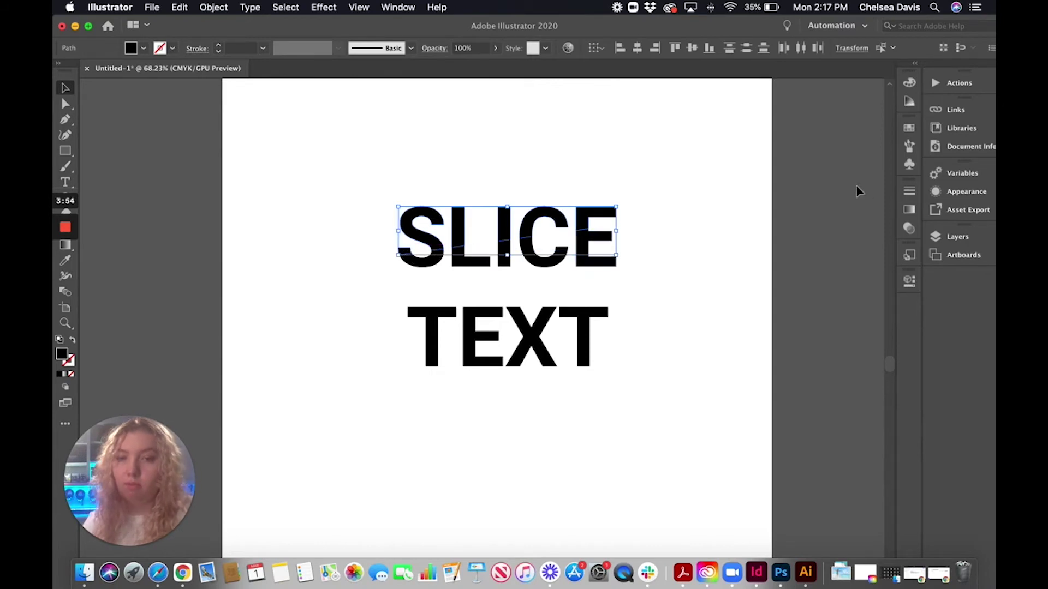
left_click(901, 279)
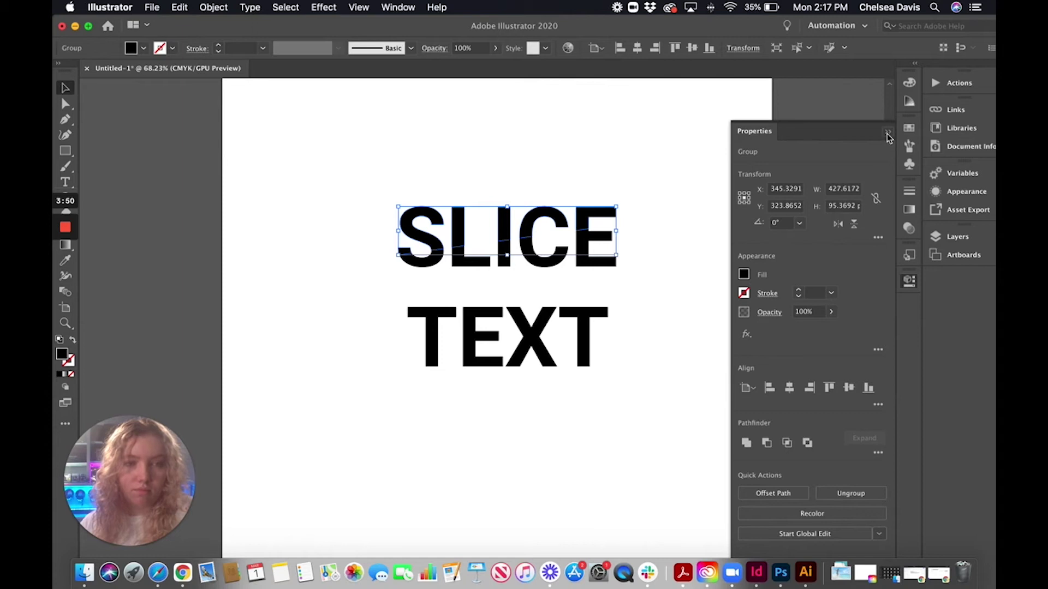
left_click(887, 136)
left_click(383, 271)
left_click_drag(388, 263, 648, 267)
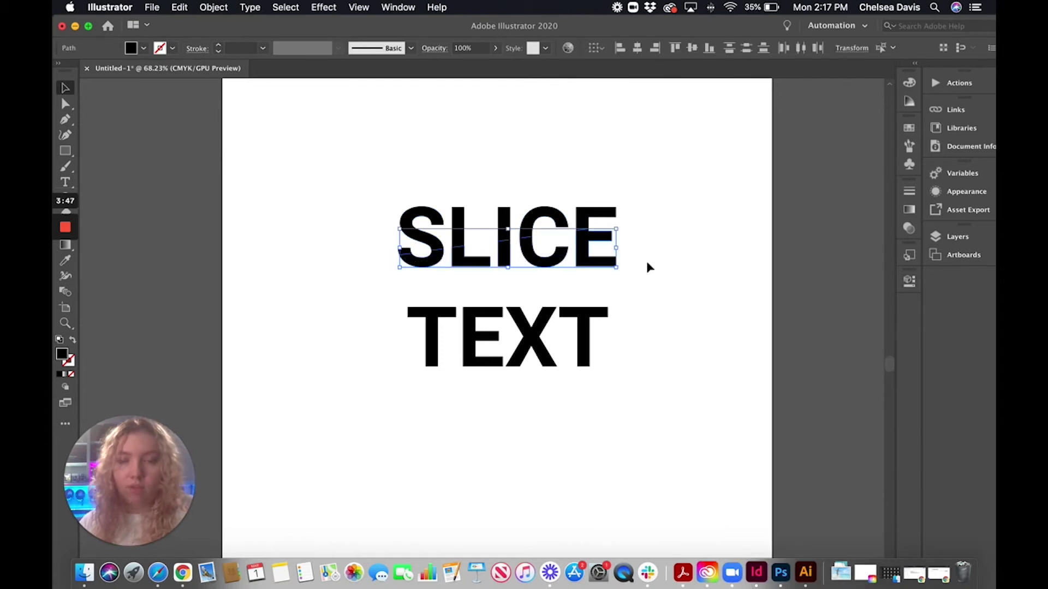
left_click(911, 279)
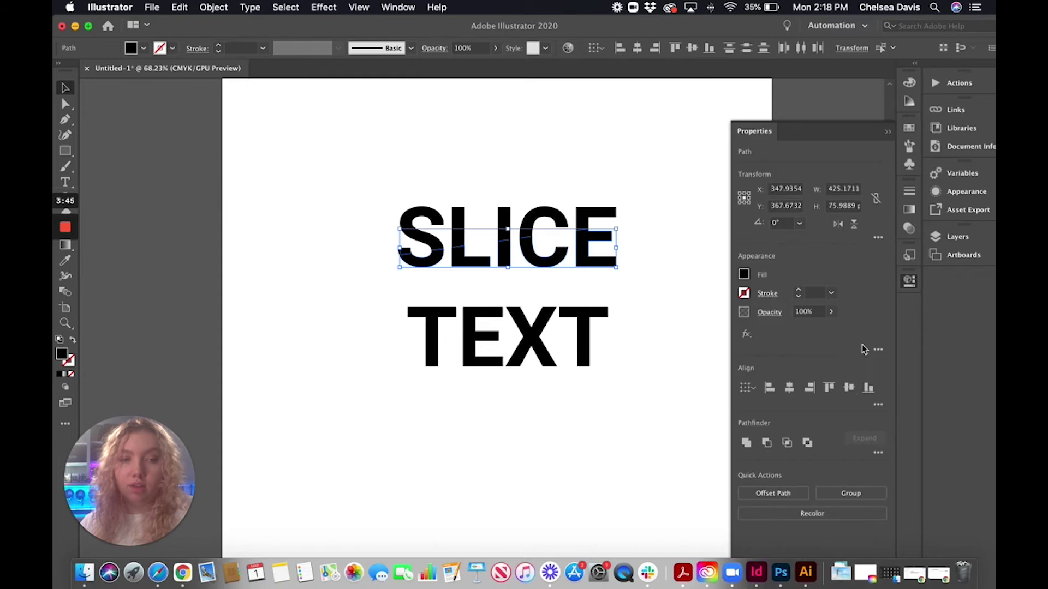
left_click(849, 494)
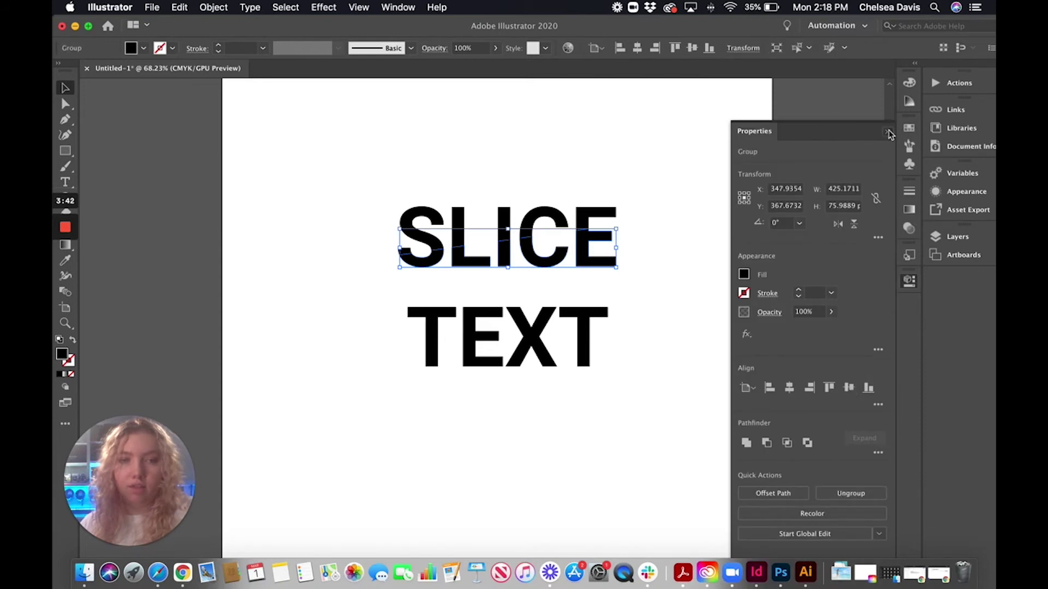
left_click(889, 133)
left_click(687, 300)
- Group the lower pieces of TEXT together
left_click_drag(393, 299, 649, 323)
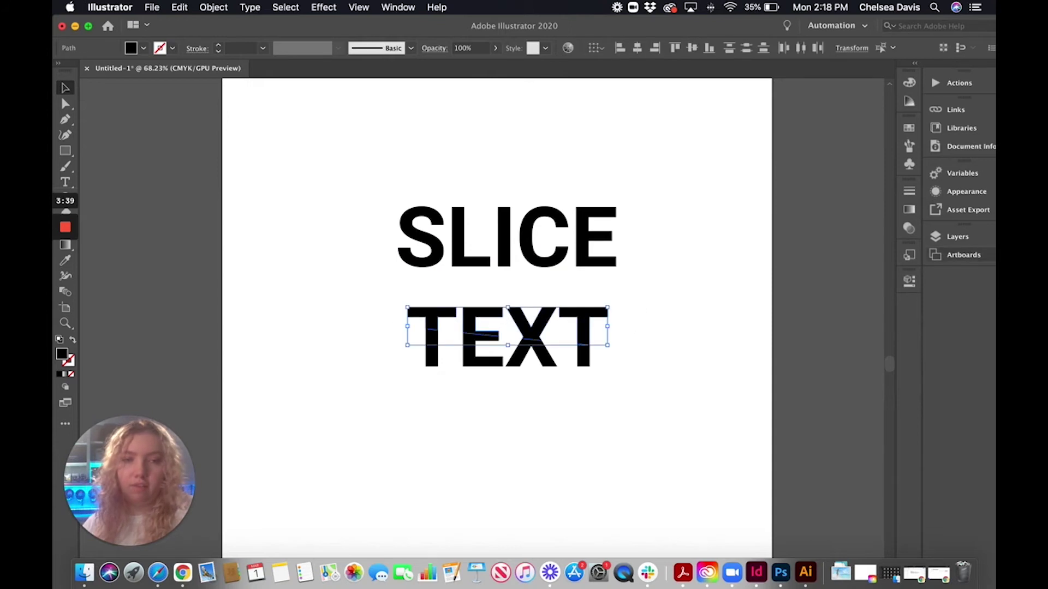
left_click(907, 279)
left_click(376, 407)
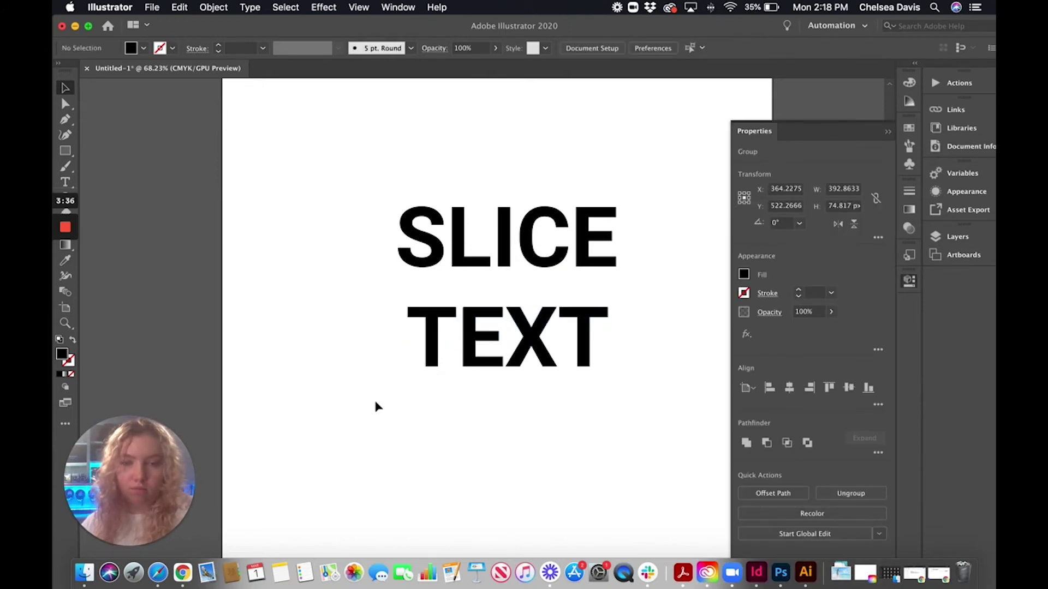
left_click_drag(395, 357, 622, 370)
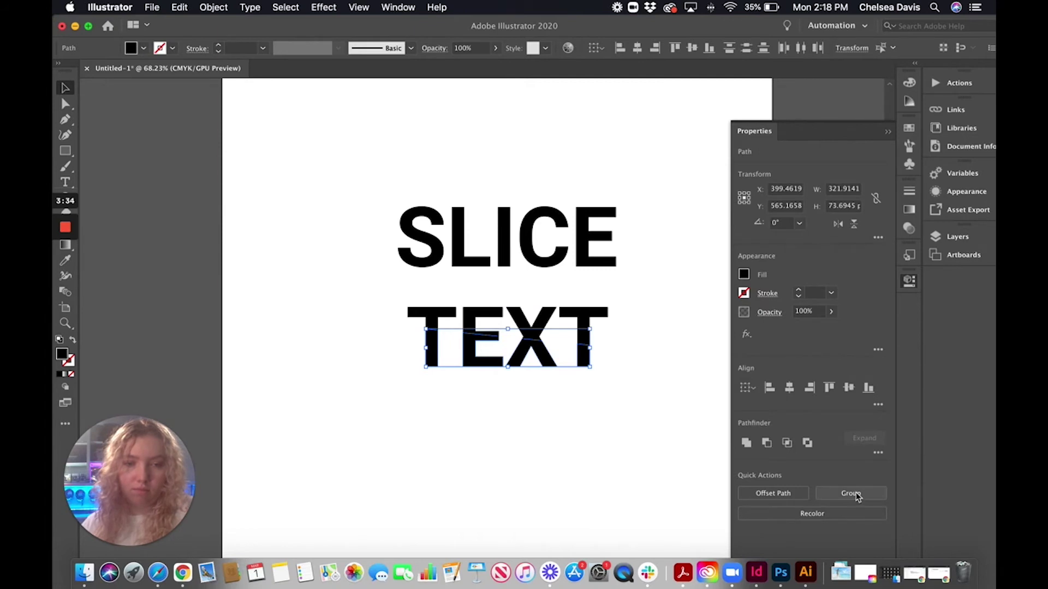
left_click(851, 494)
left_click(510, 398)
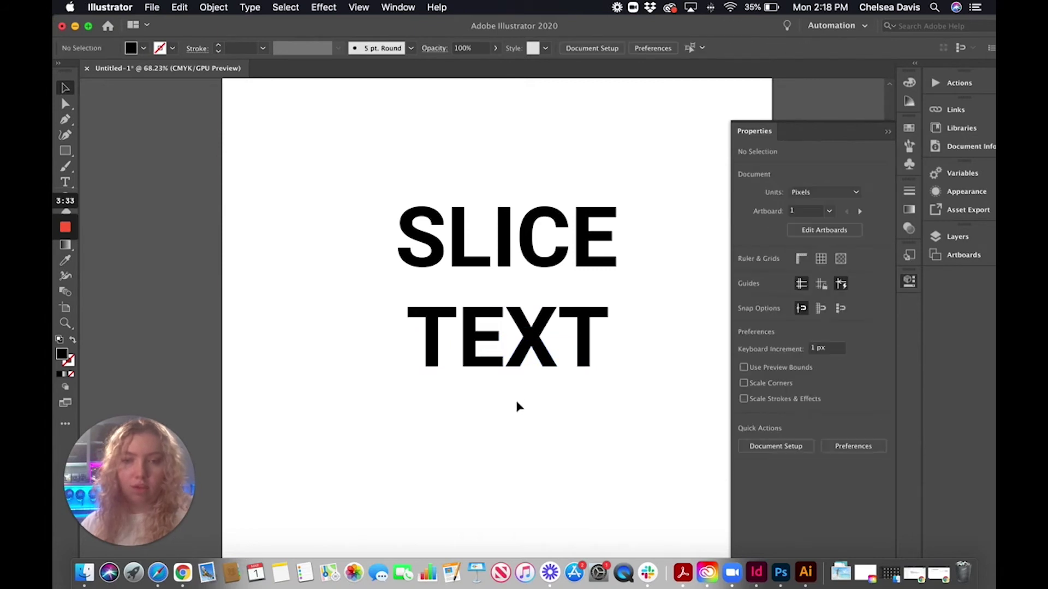
left_click(537, 334)
- Nudge the top half of TEXT two steps right and two steps up
key("Right")
key("Right")
key("Right")
key("Right")
key("Right")
key("Right")
key("Right")
key("Right")
key("Right")
key("Right")
key("Right")
key("Right")
key("Right")
key("Right")
key("Right")
key("Right")
key("Right")
key("Right")
key("Right")
key("Right")
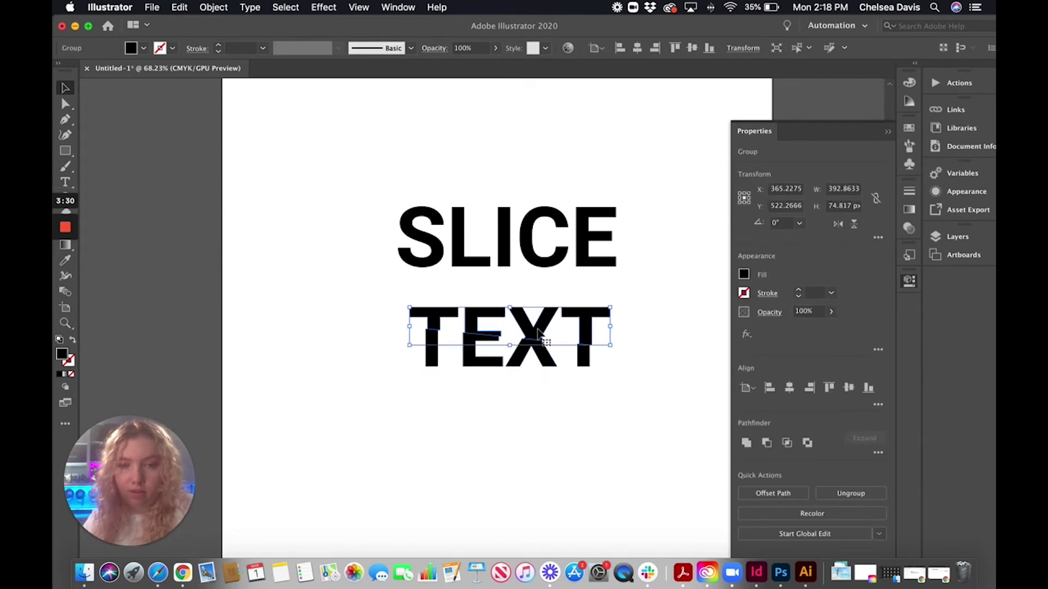
key("Right")
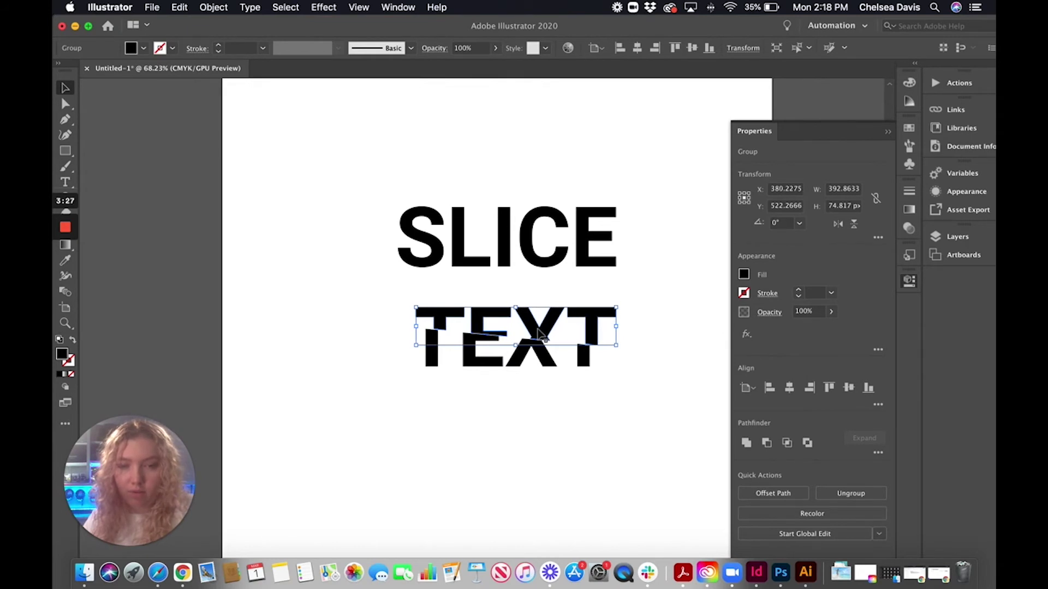
key("Up")
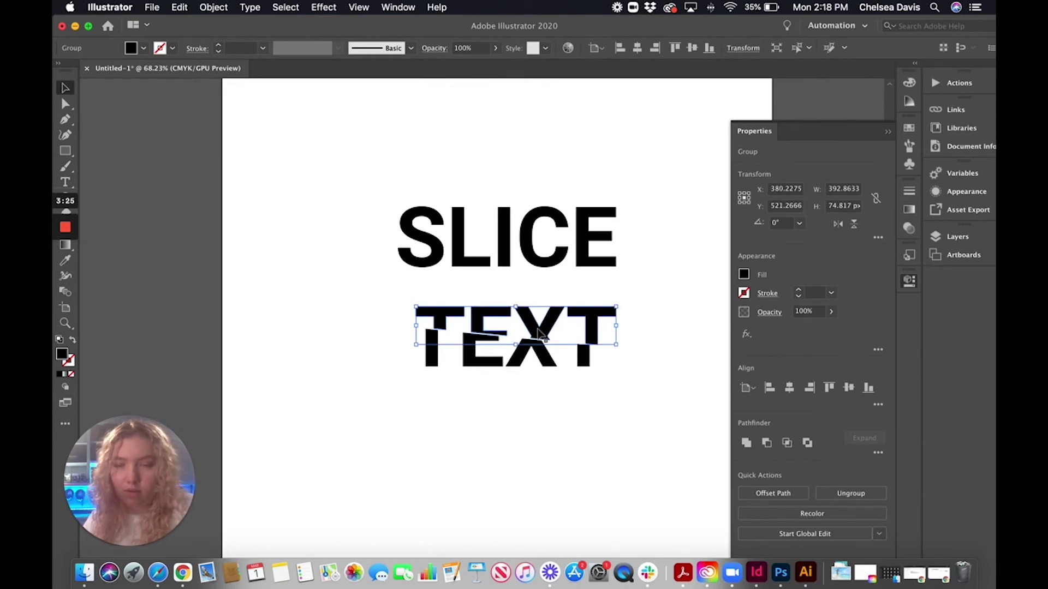
key("Up")
key("Up")
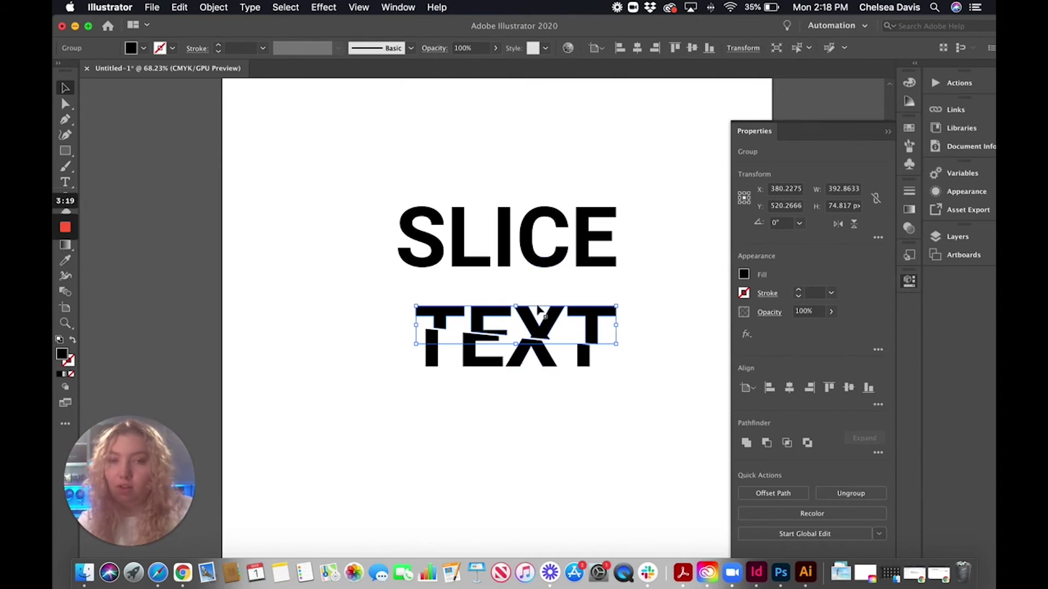
- Shift the lower half of SLICE one nudge right and two down, undoing a stray drag
left_click_drag(379, 274, 648, 257)
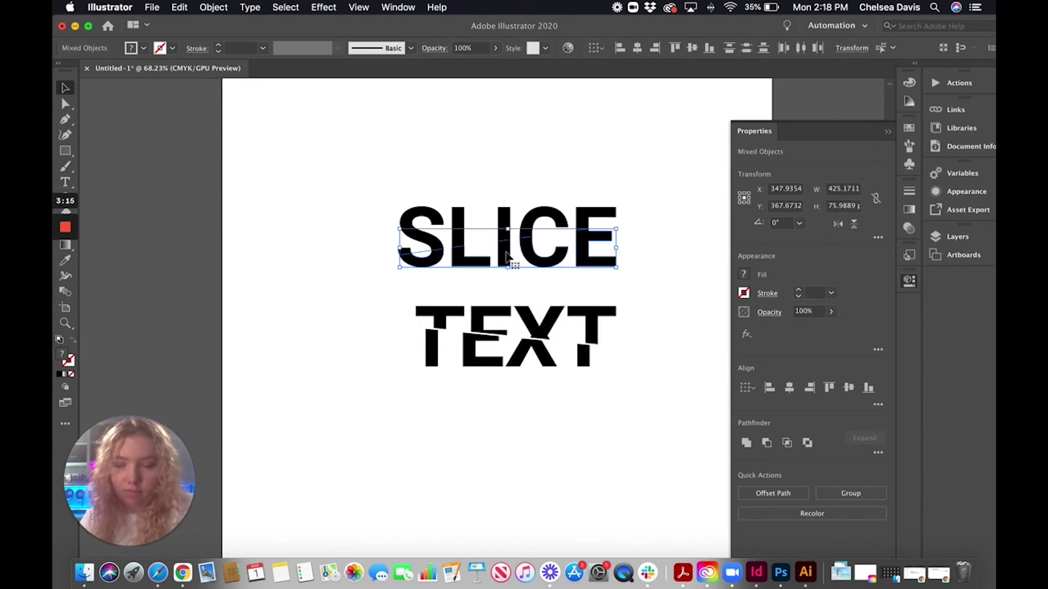
left_click_drag(510, 257, 527, 253)
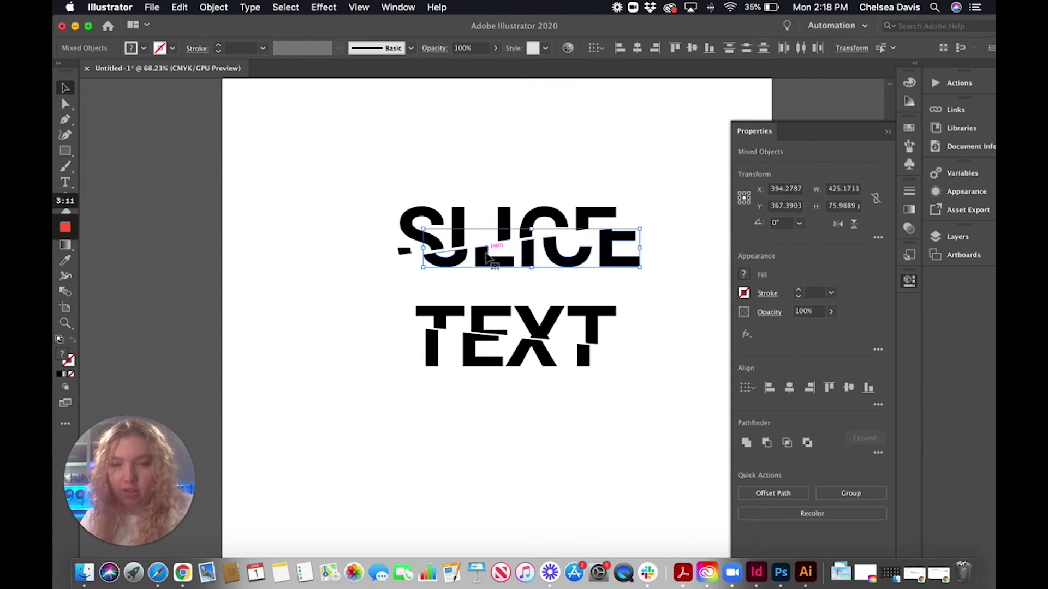
key("super+shift+b")
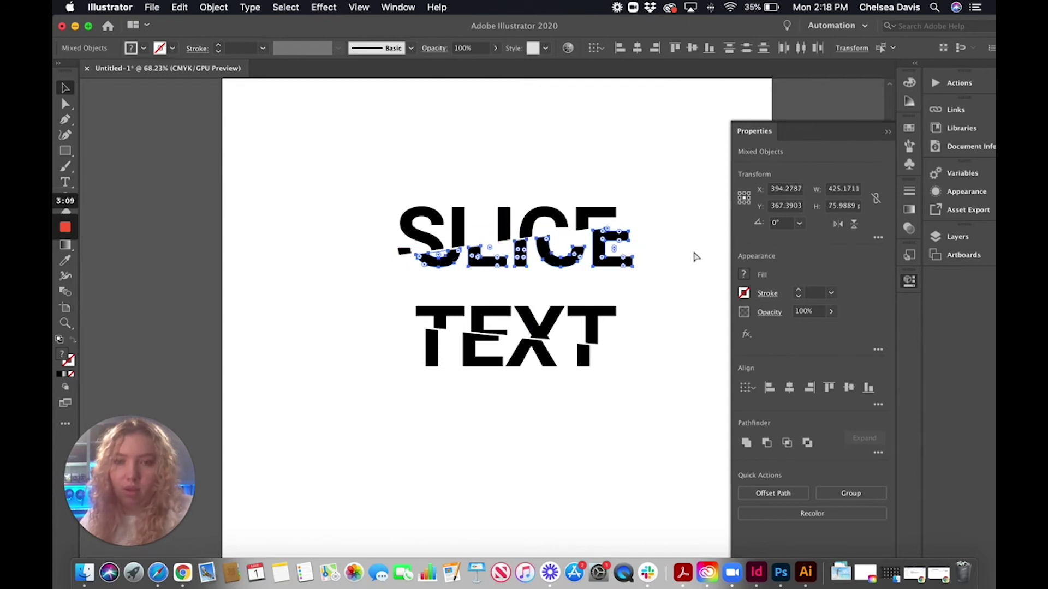
key("super+z")
key("super+z")
key("Right")
key("Right")
key("Right")
key("Right")
key("Right")
key("Right")
key("Right")
key("Right")
key("Right")
key("Right")
key("Right")
key("Right")
key("Right")
key("Right")
key("Down")
key("Down")
key("Down")
key("Down")
key("Down")
key("Down")
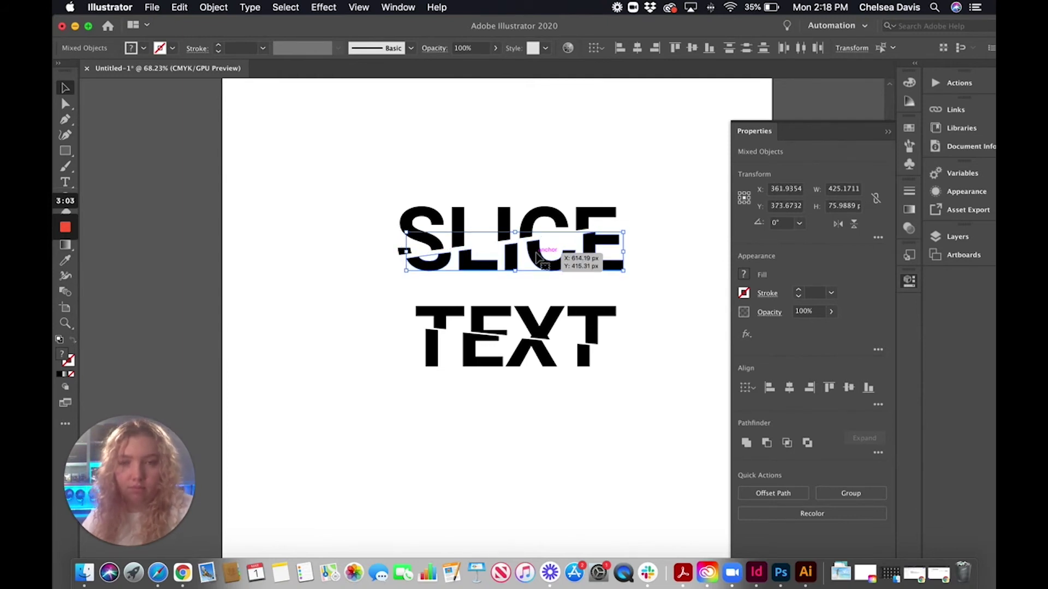
key("Down")
left_click(888, 133)
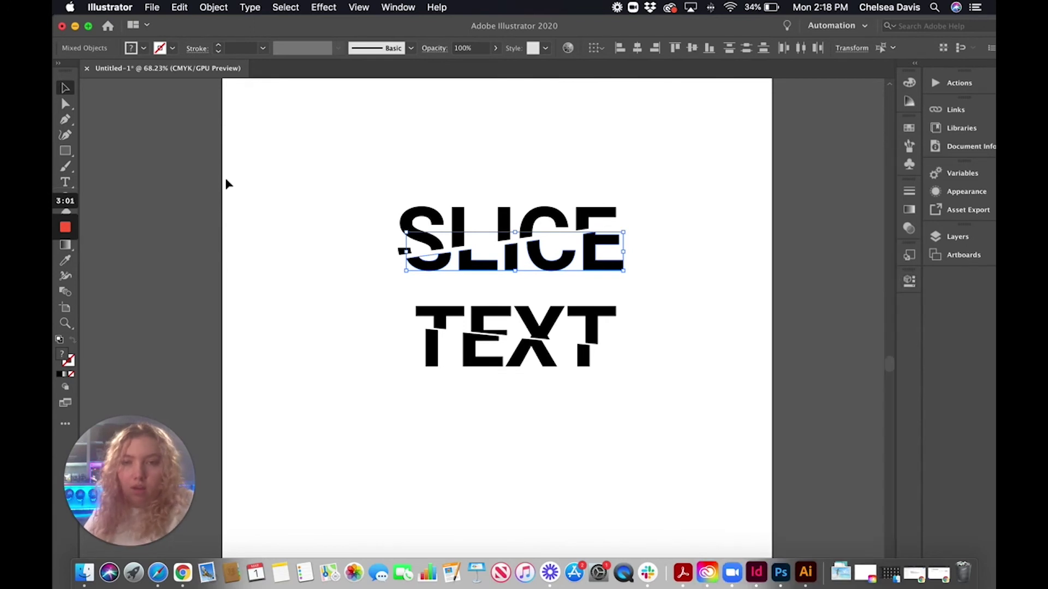
left_click(221, 182)
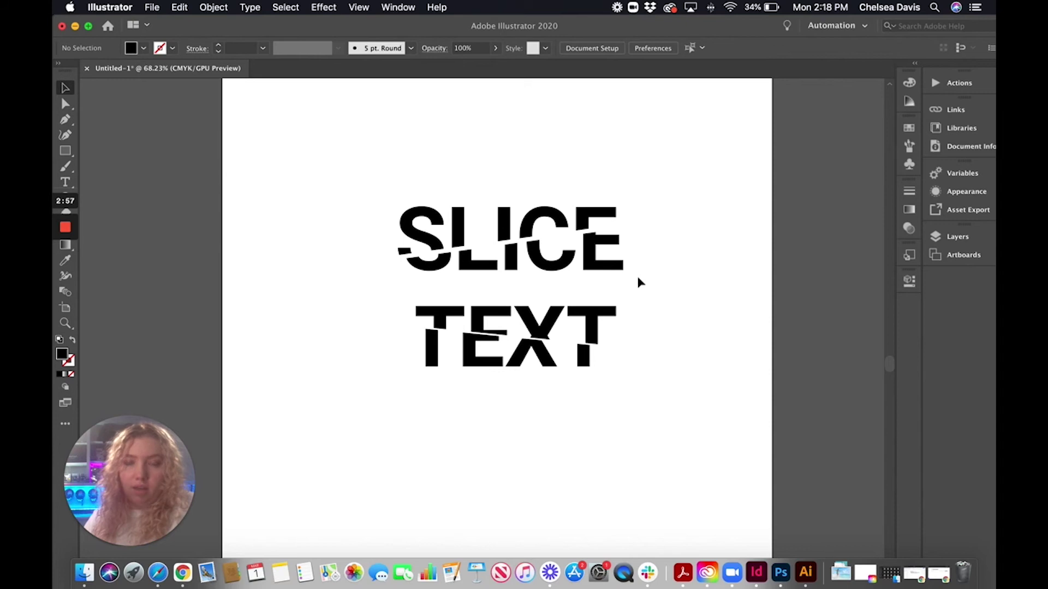
- Give the lower SLICE half a Multiply drop shadow: 75%, X −9 px, Y 8 px, blur 5 px
left_click(405, 269)
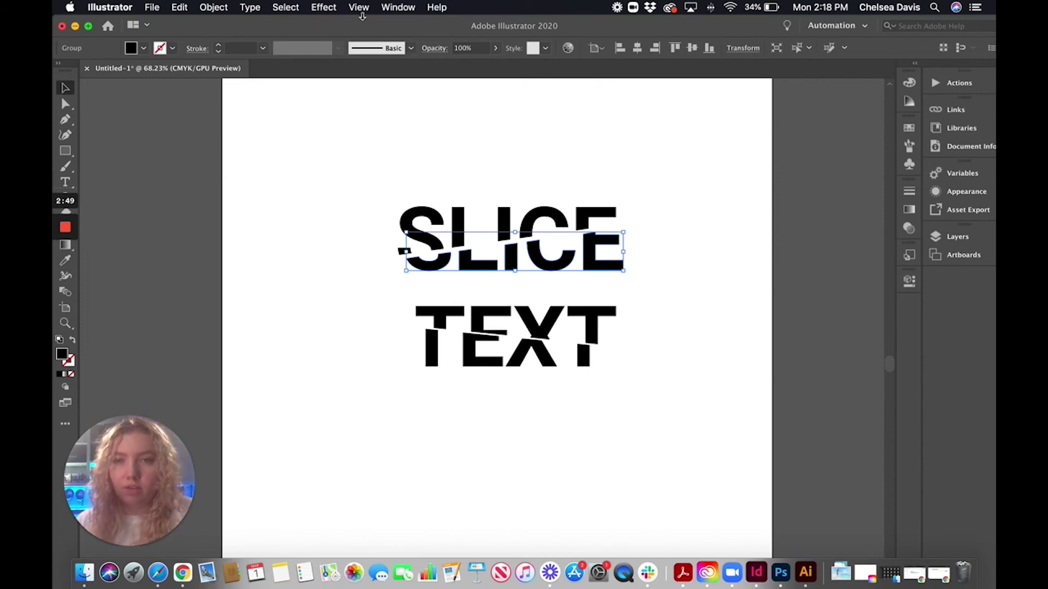
left_click(324, 7)
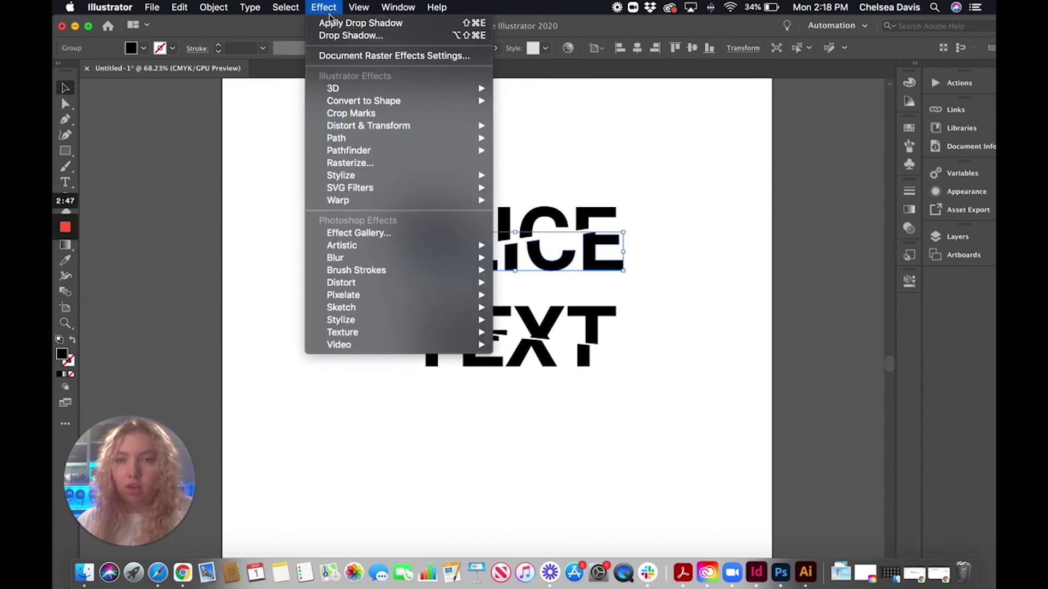
mouse_move(368, 175)
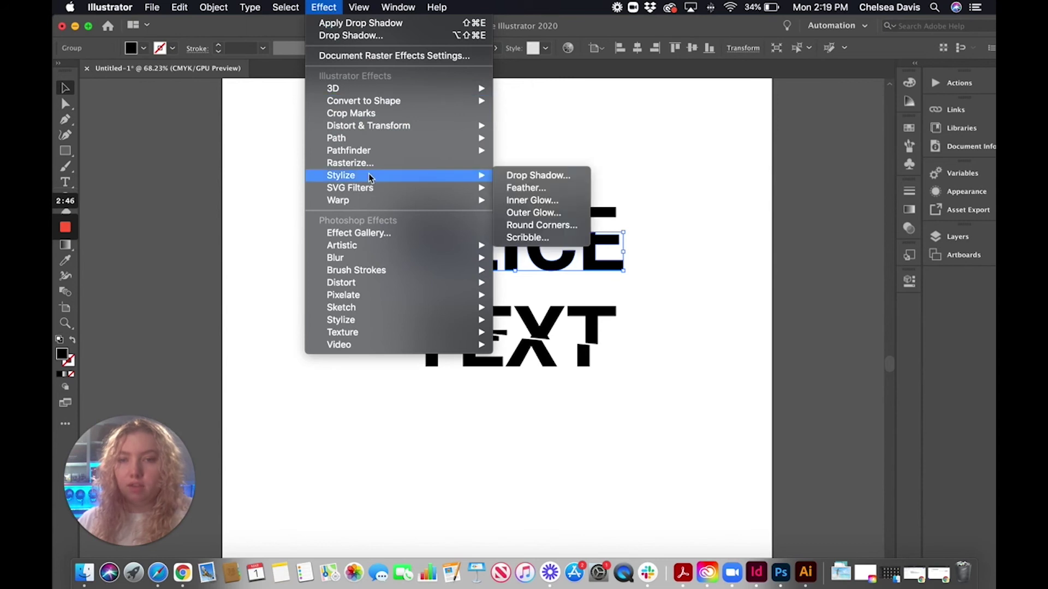
left_click(523, 175)
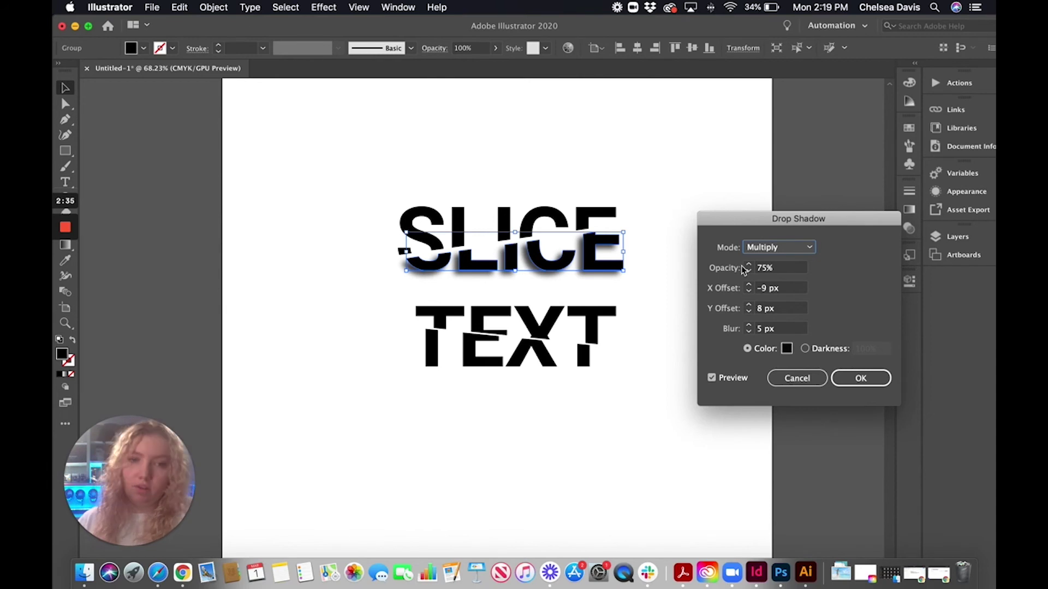
left_click(860, 377)
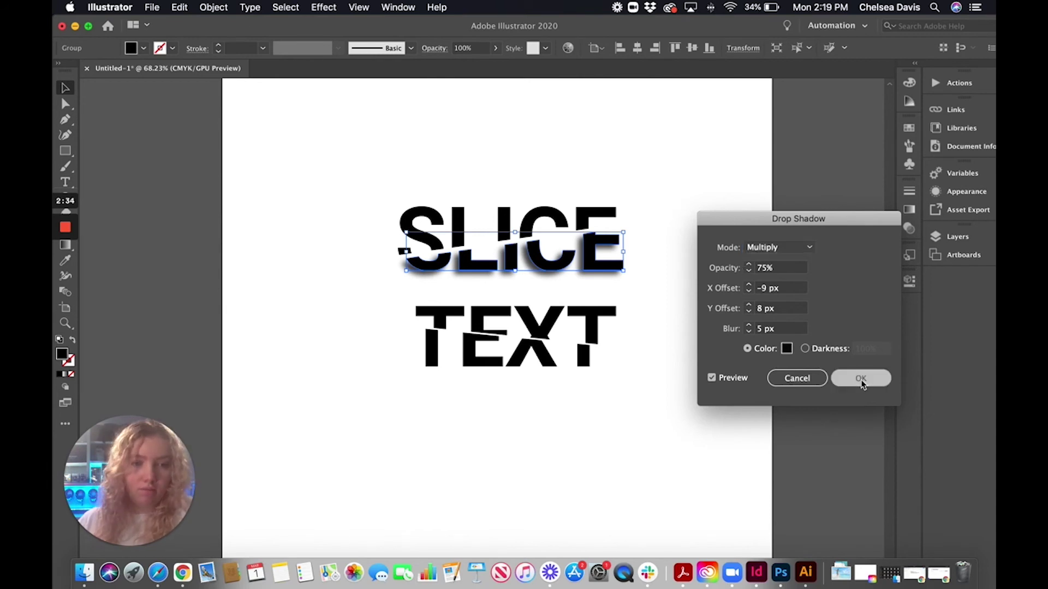
left_click(589, 327)
- Apply the same Drop Shadow effect to the top half of TEXT
left_click(324, 7)
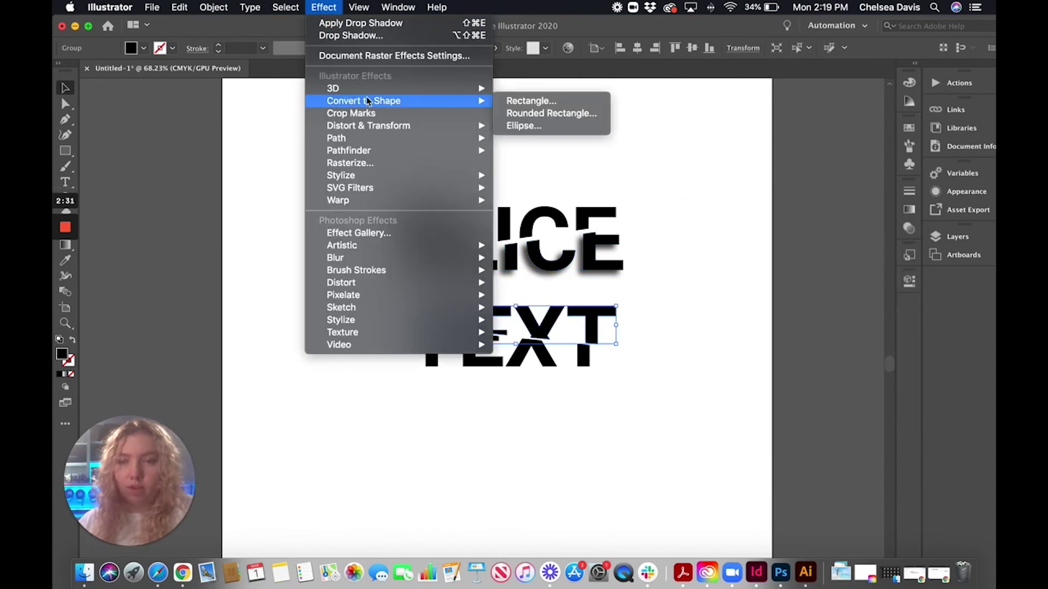
mouse_move(370, 177)
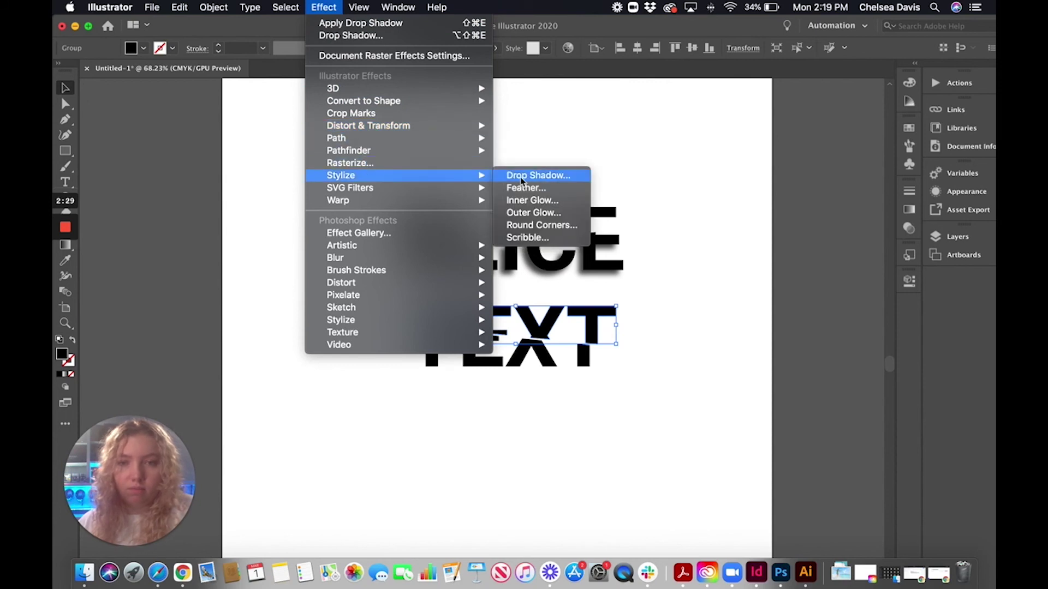
left_click(535, 176)
left_click(858, 377)
left_click(513, 398)
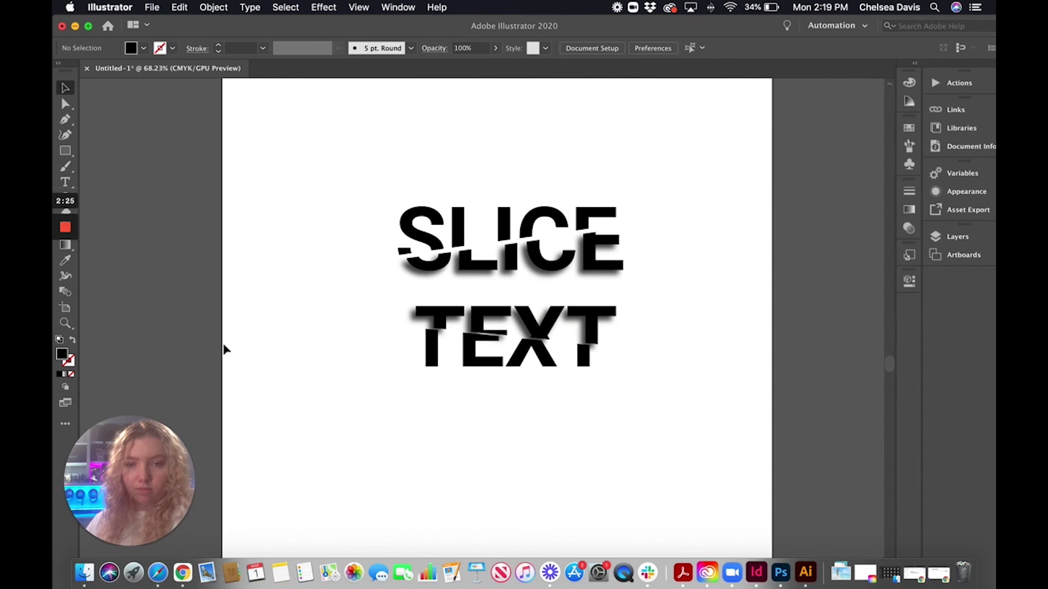
- Nudge the top half of TEXT one step up and one step right
left_click(548, 326)
key("Up")
key("Up")
key("Up")
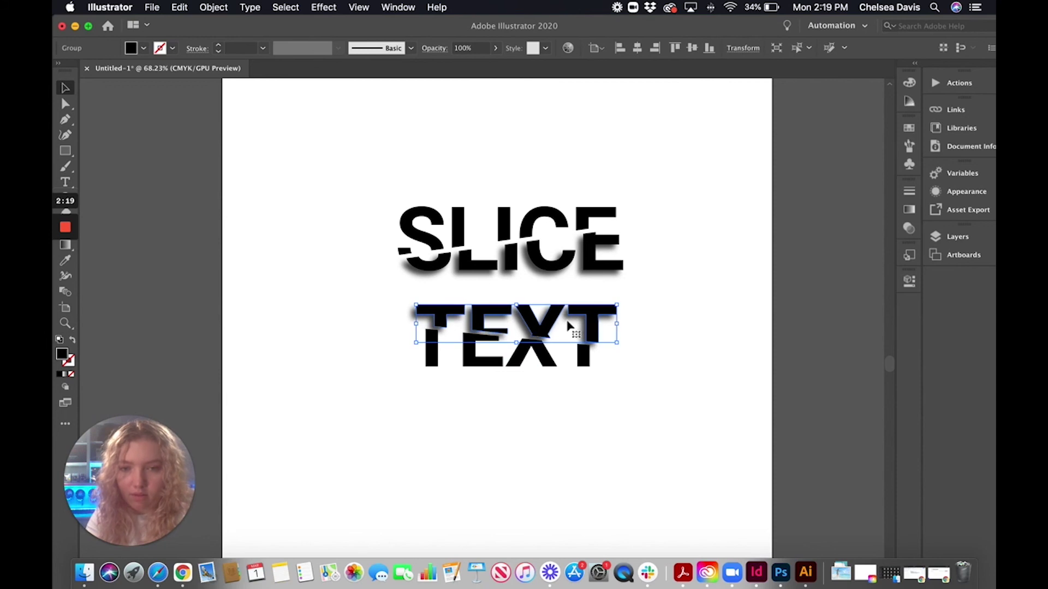
key("Right")
key("Right")
left_click(650, 381)
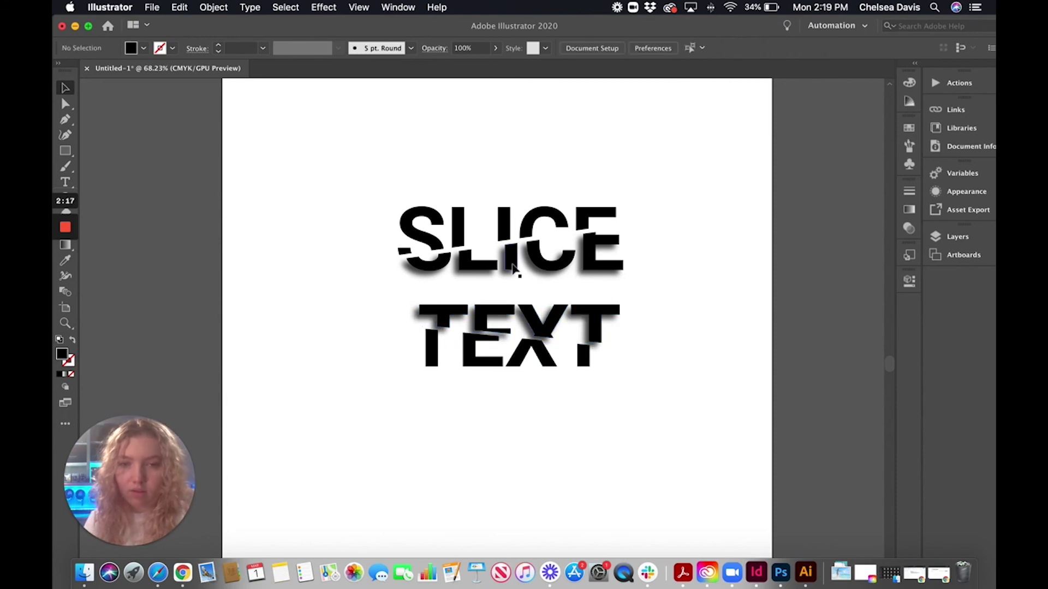
scroll(715, 262, "up", 5)
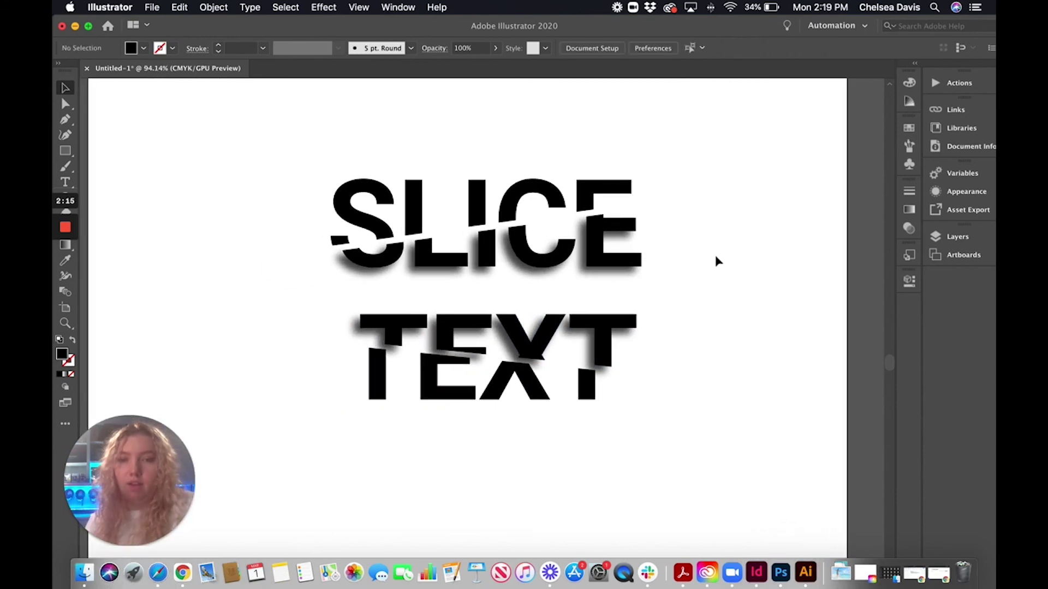
scroll(716, 218, "up", 2)
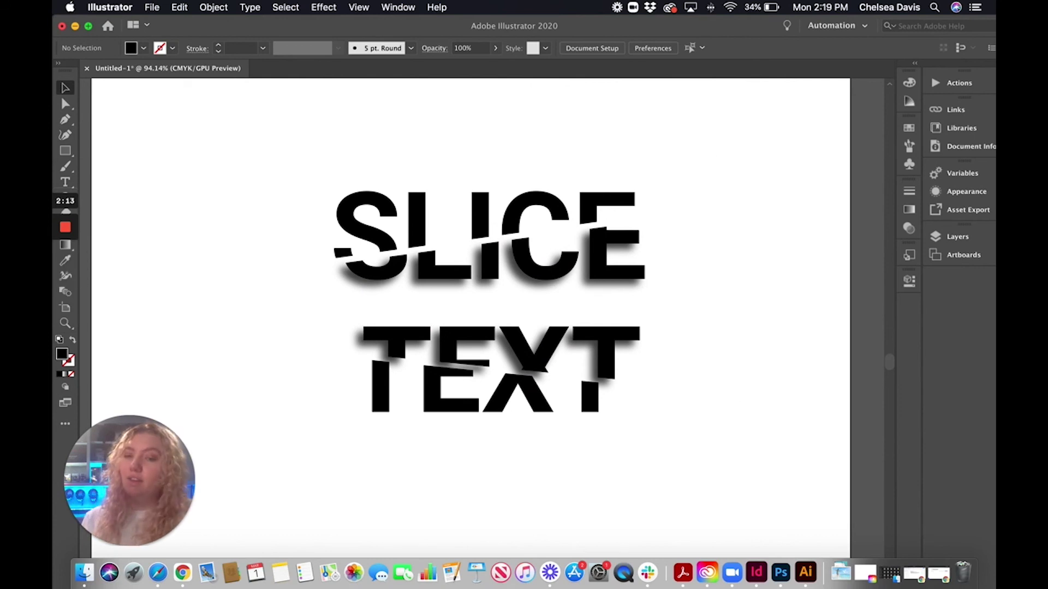